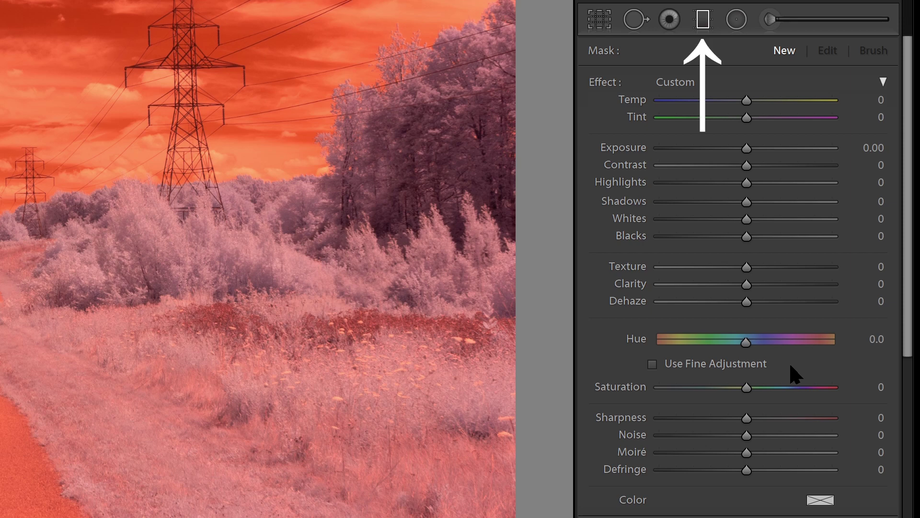
click(736, 20)
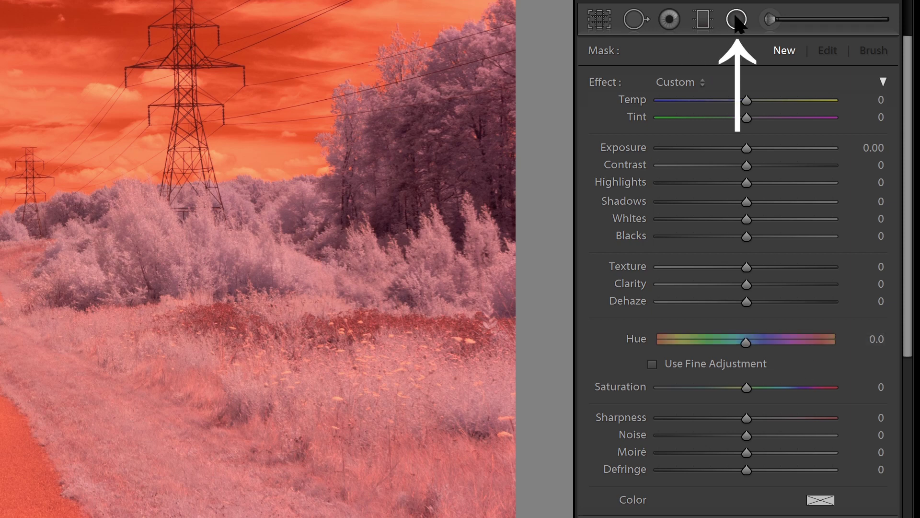
click(800, 25)
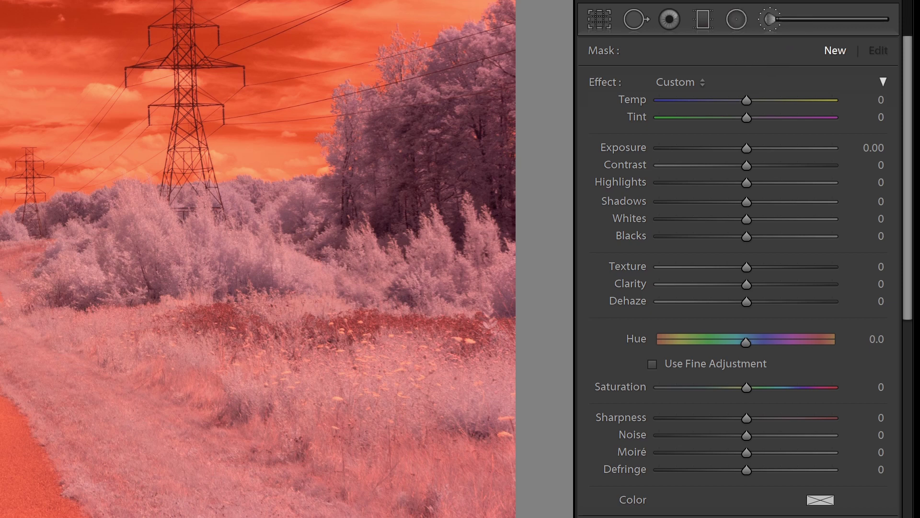
key(k)
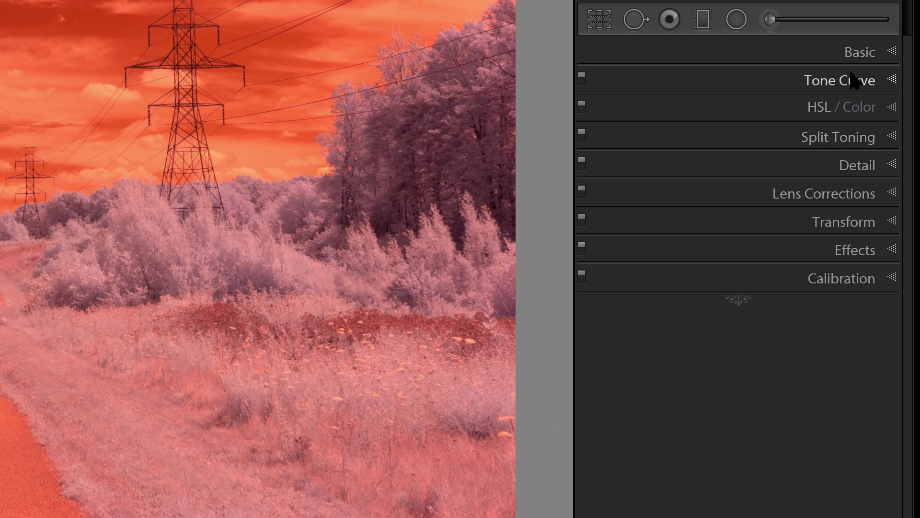
Step: Apply the Canon SL1 Infrared Recipe profile and set the white balance by sampling a cloud in the sky as neutral
click(859, 53)
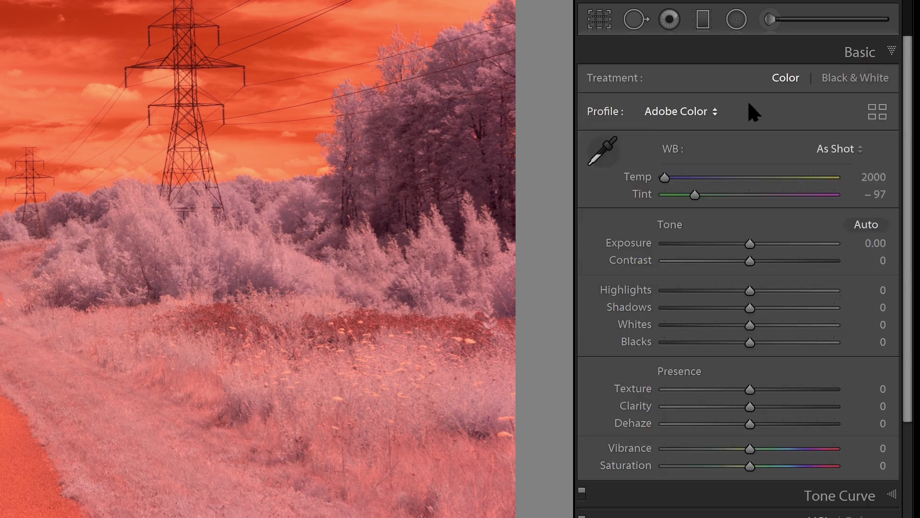
click(877, 112)
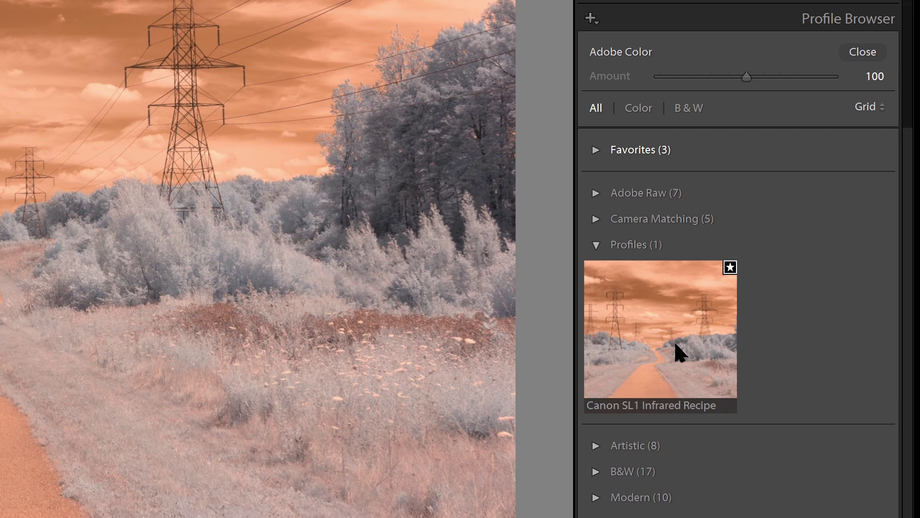
click(677, 347)
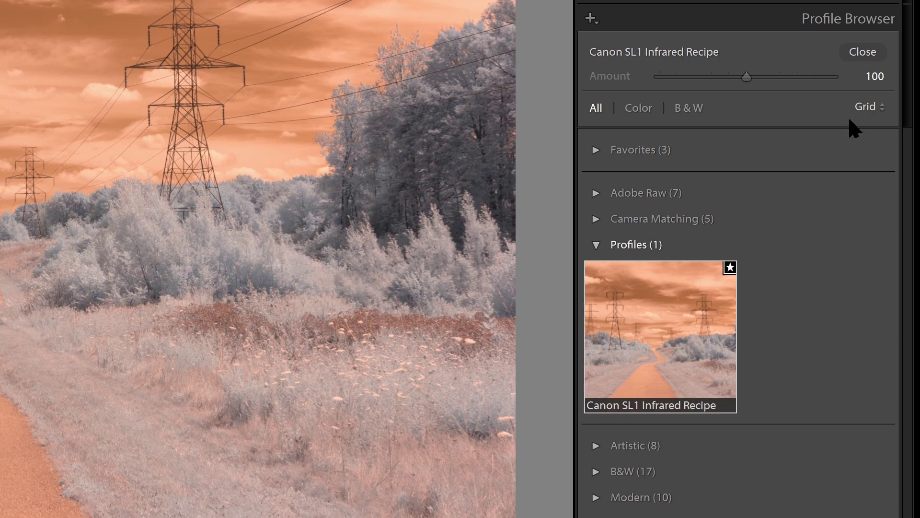
click(863, 52)
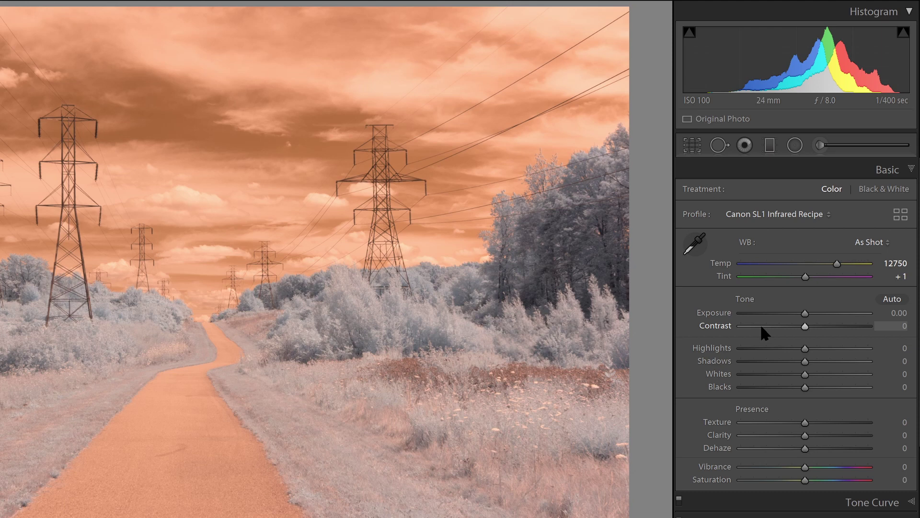
click(694, 242)
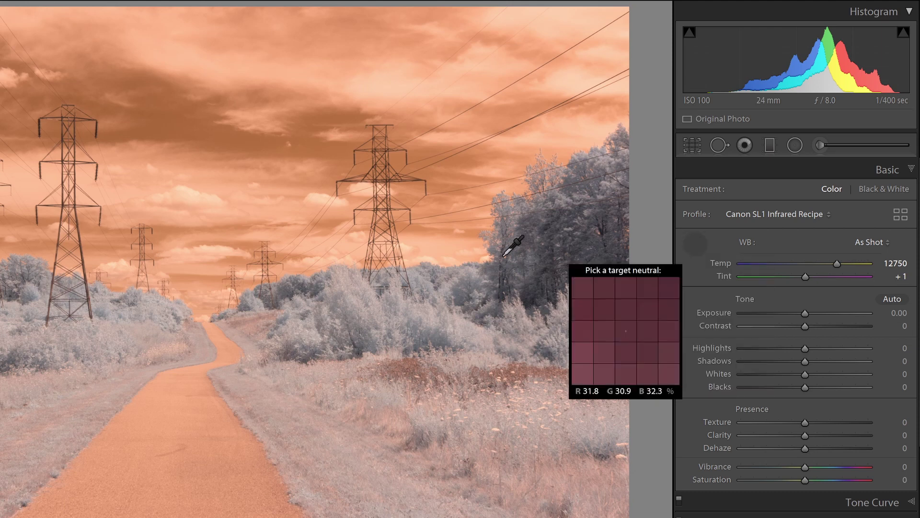
click(185, 203)
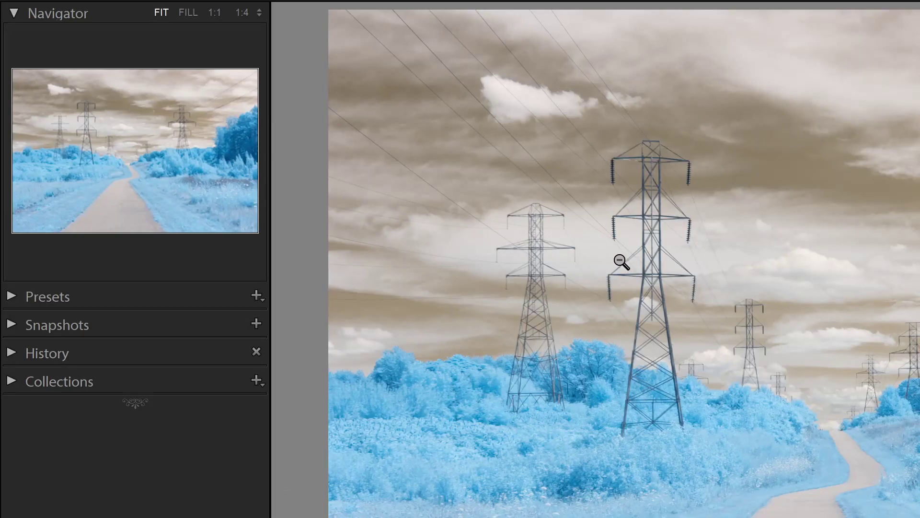
Step: Add a straight graduated filter in the empty canvas beyond the photo's right edge, covering the whole photo, and hide its mask overlay
click(242, 13)
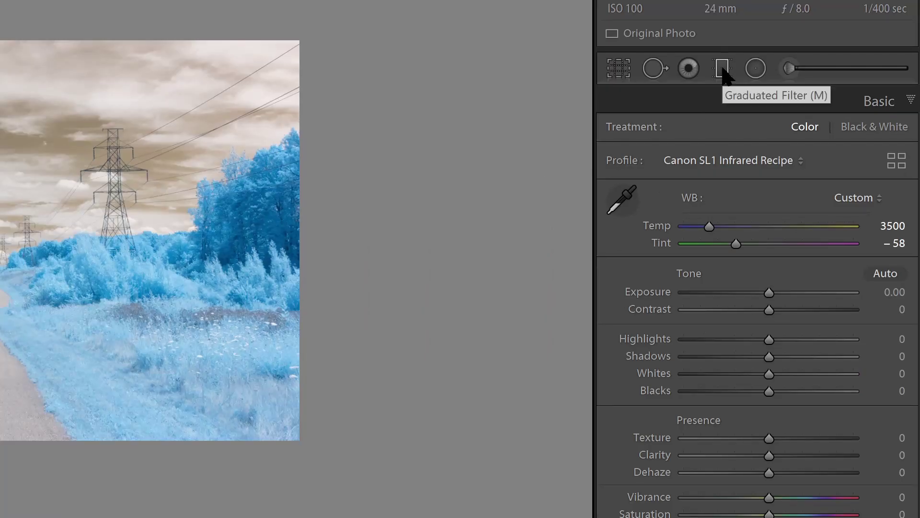
click(722, 70)
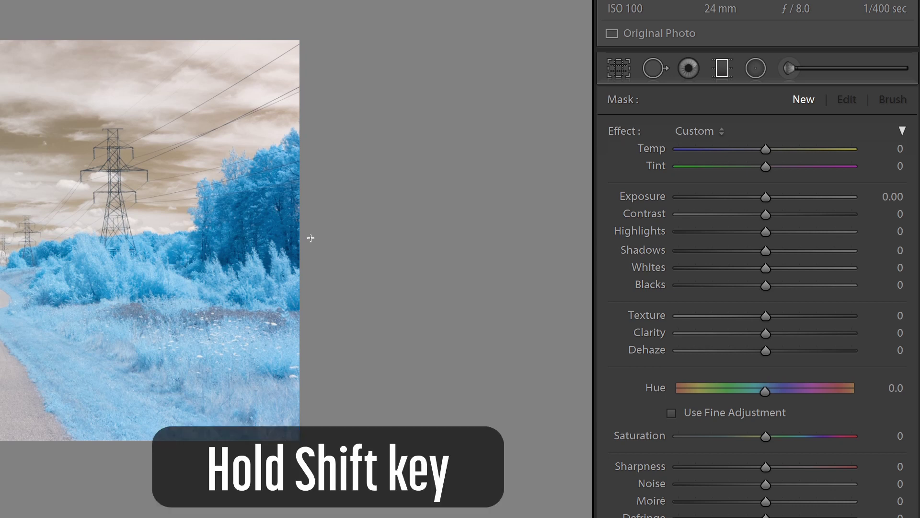
drag(311, 238, 378, 238)
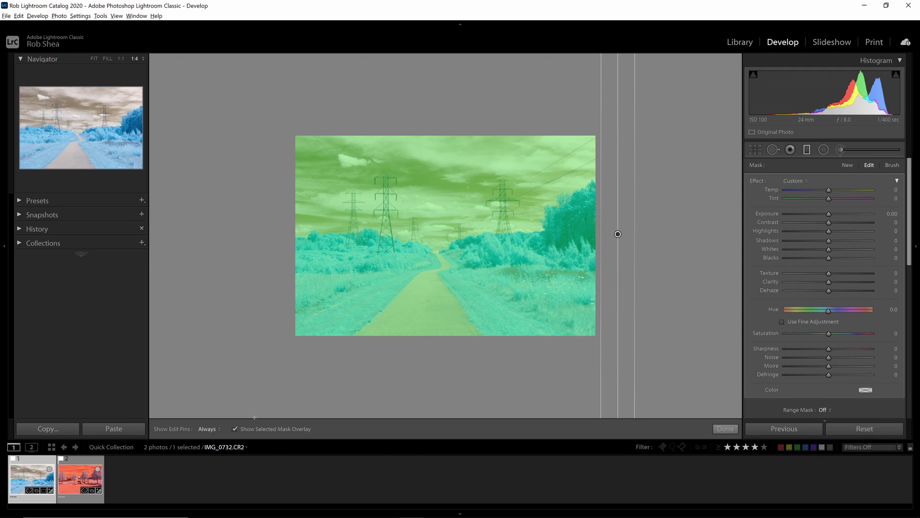
click(235, 428)
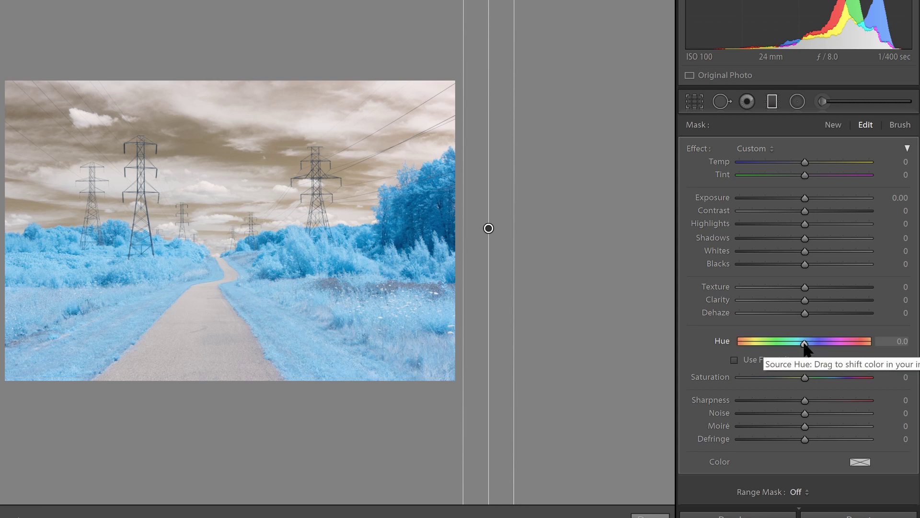
Step: Set the graduated filter's Hue to 180, try Fine Adjustment on it, and finish editing the filter
drag(805, 345, 880, 345)
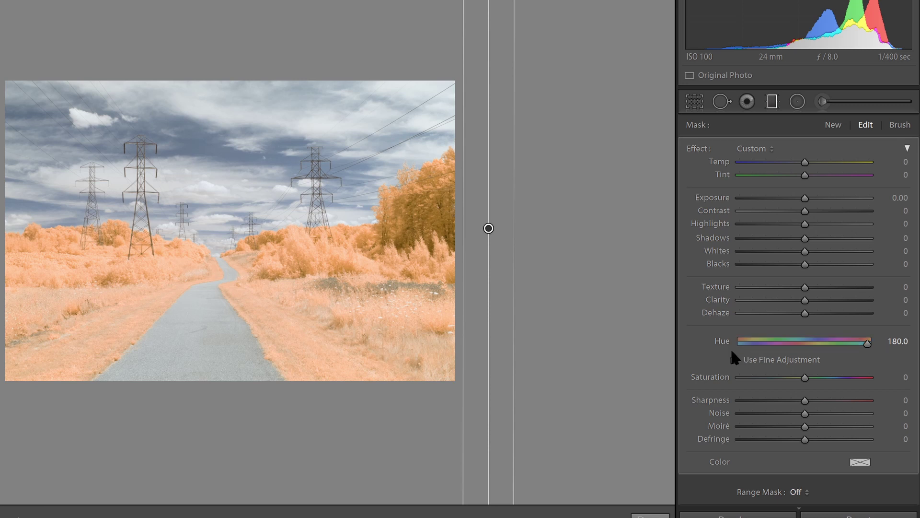
mouse_move(873, 342)
mouse_down()
mouse_move(851, 345)
mouse_move(883, 344)
mouse_up()
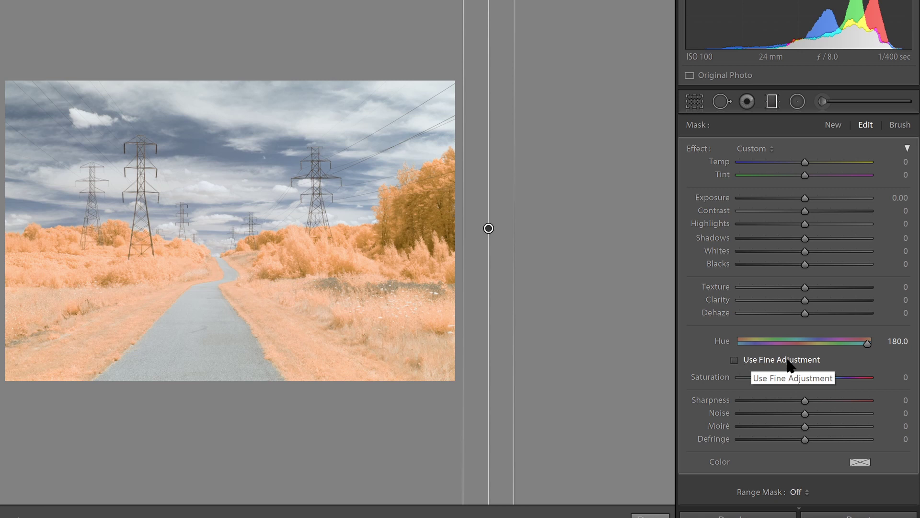
click(752, 361)
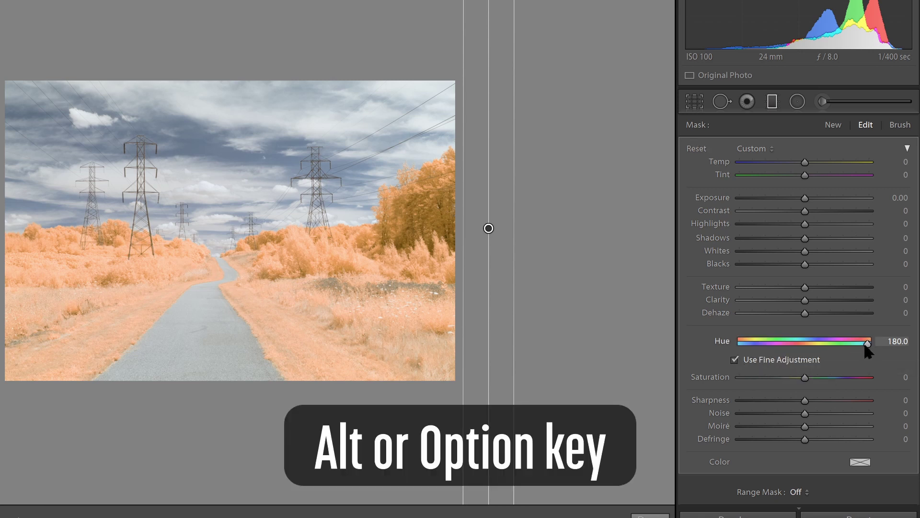
mouse_move(866, 343)
mouse_down()
mouse_move(815, 347)
mouse_move(876, 348)
mouse_up()
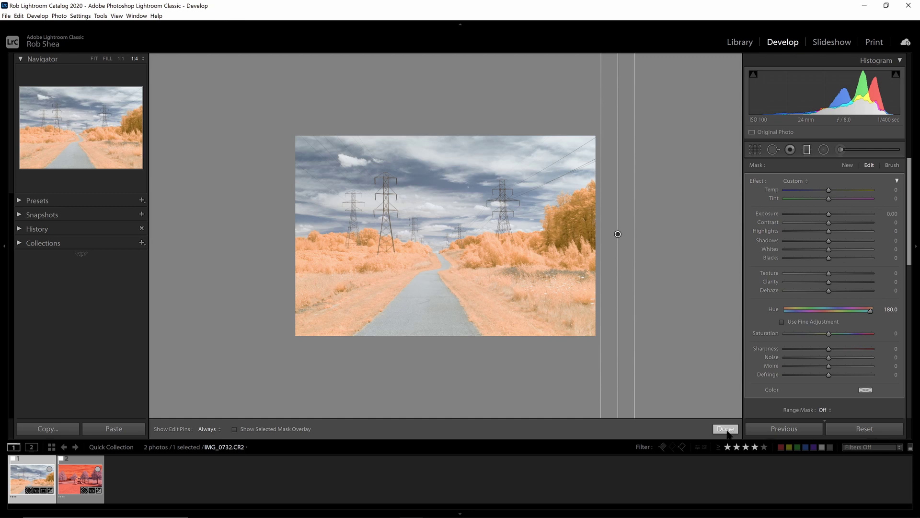
click(726, 429)
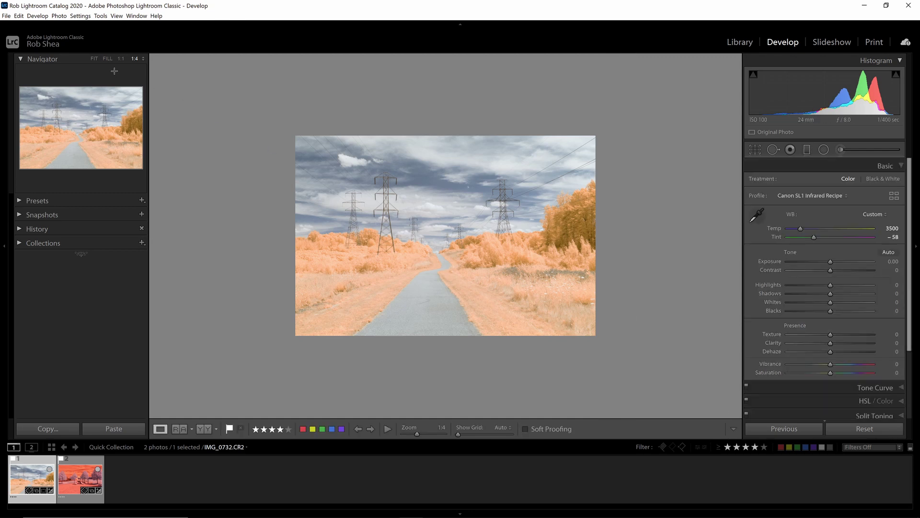
Step: Set the white balance by sampling the grey path in the foreground as neutral
click(95, 58)
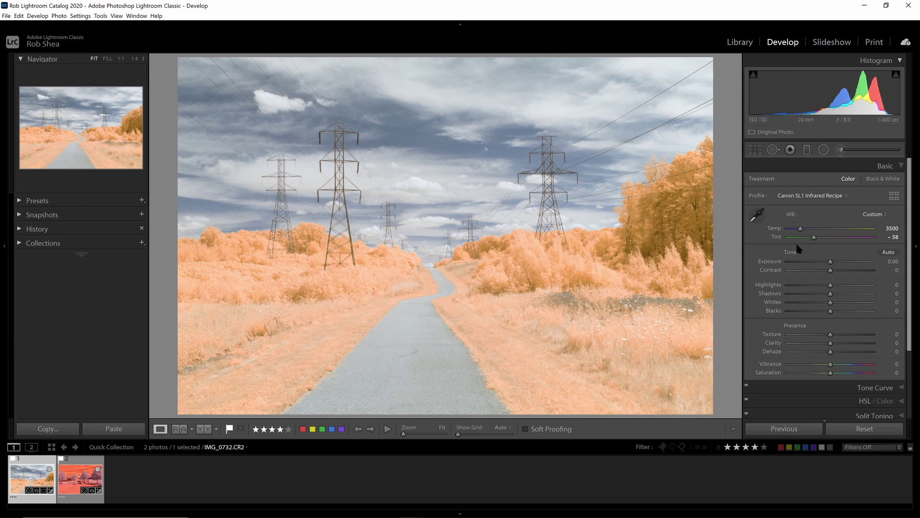
click(756, 215)
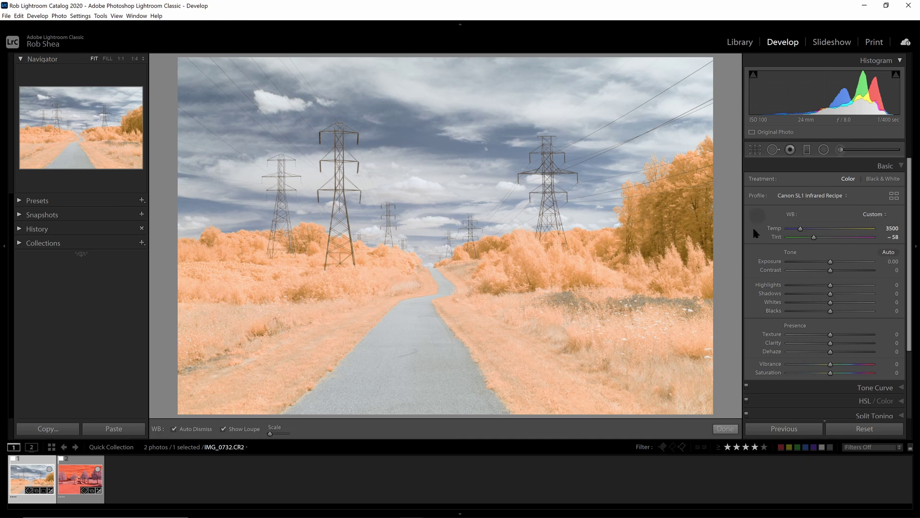
click(415, 329)
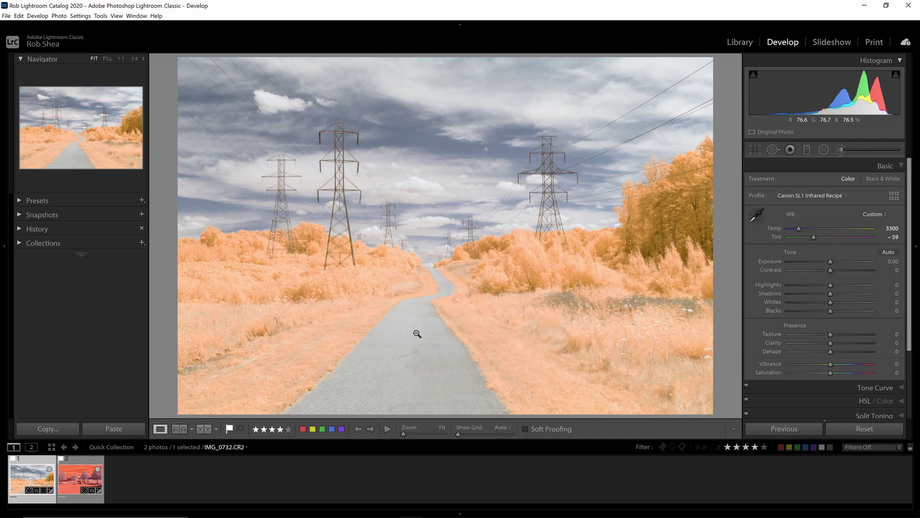
Step: Set the white balance by sampling the vegetation below the right-hand trees as neutral, and lower Temp to 4247
click(757, 215)
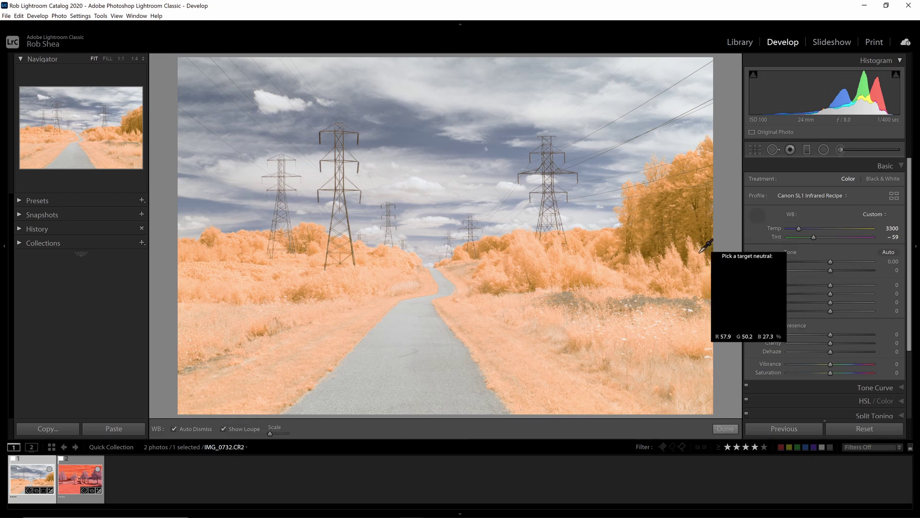
click(644, 297)
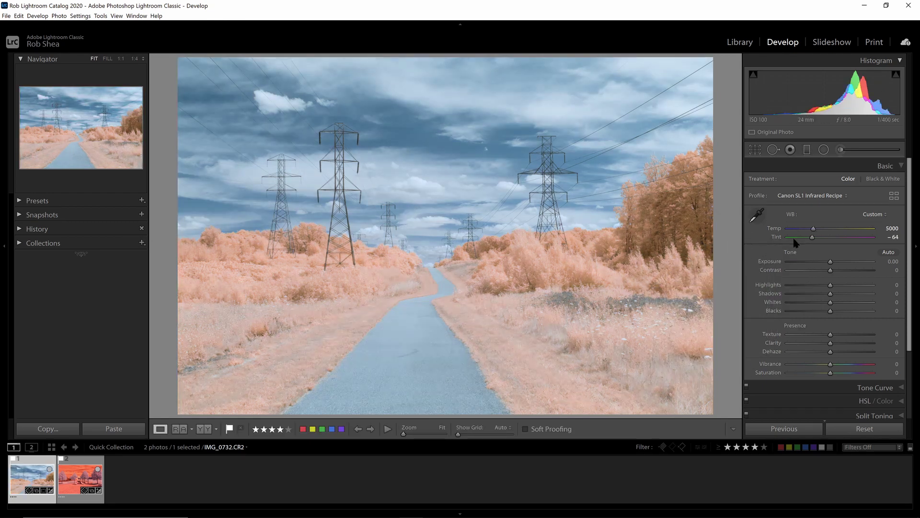
mouse_move(814, 230)
mouse_down()
mouse_move(805, 230)
mouse_move(822, 231)
mouse_move(806, 231)
mouse_up()
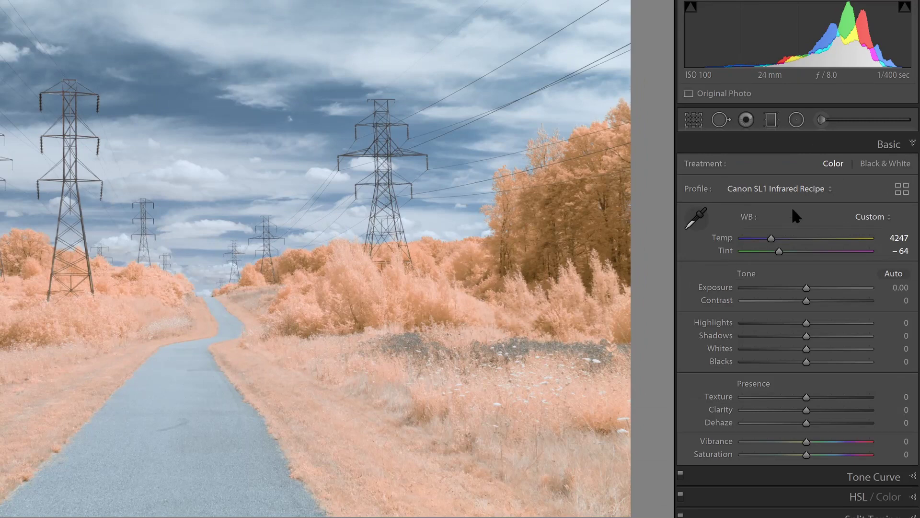
Step: Try raising the HSL saturation of Blue to +63 and Orange to +51
click(885, 152)
click(862, 190)
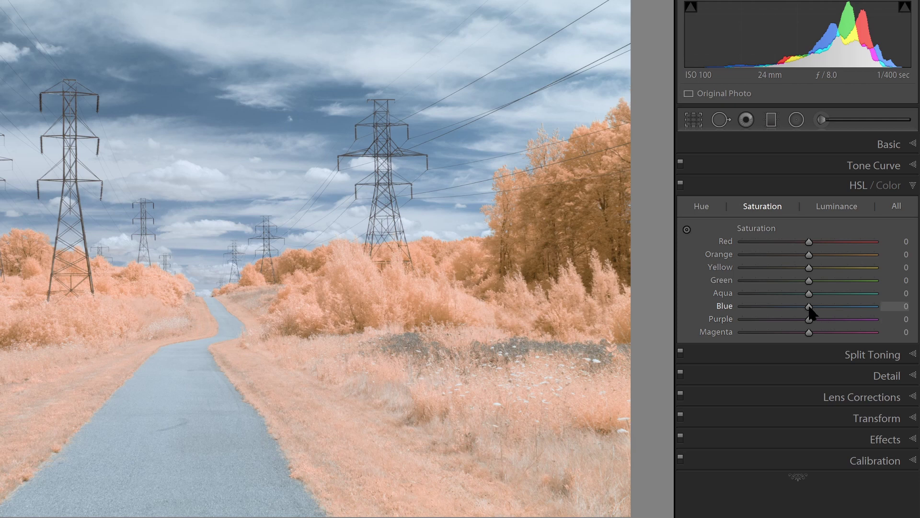
drag(810, 309, 851, 311)
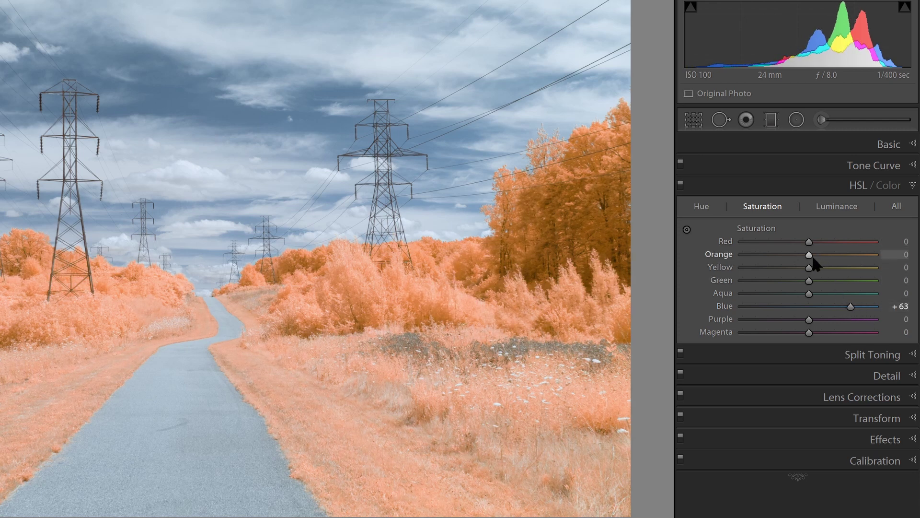
drag(810, 254, 839, 263)
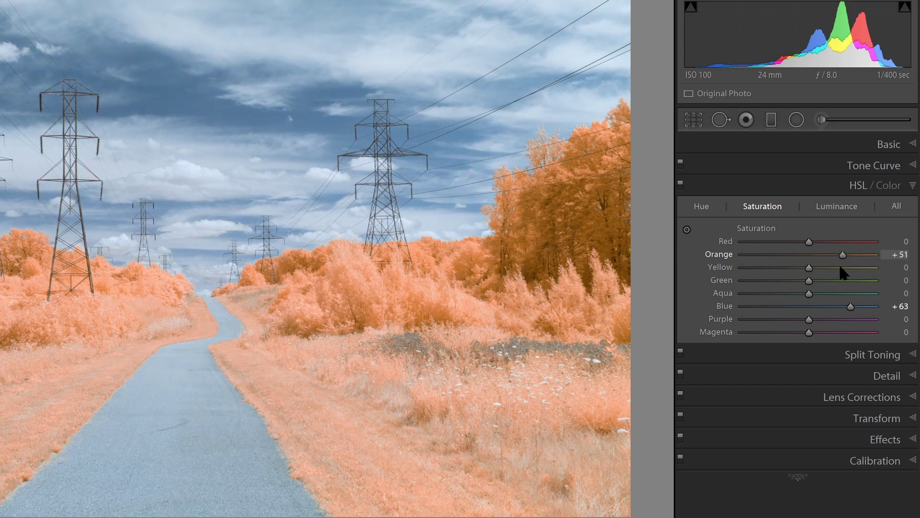
Step: Reset the Orange and Blue saturation adjustments to 0
double_click(721, 256)
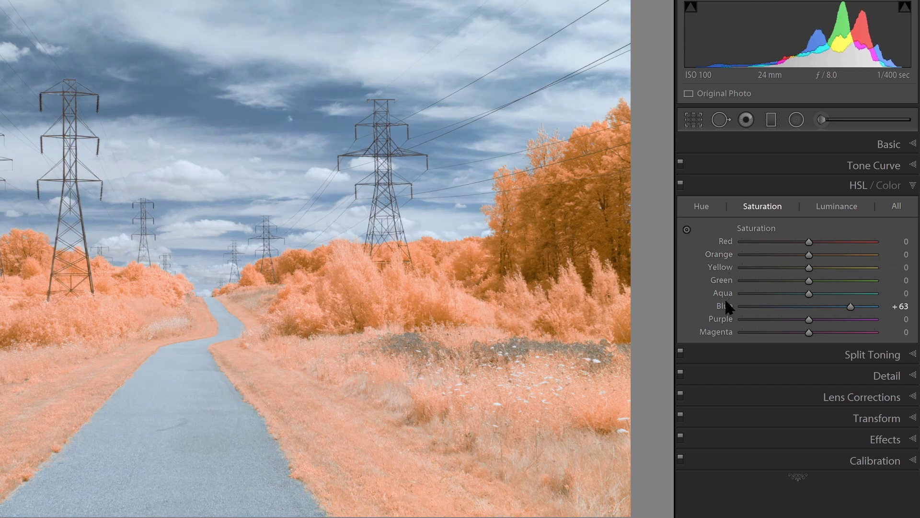
double_click(725, 306)
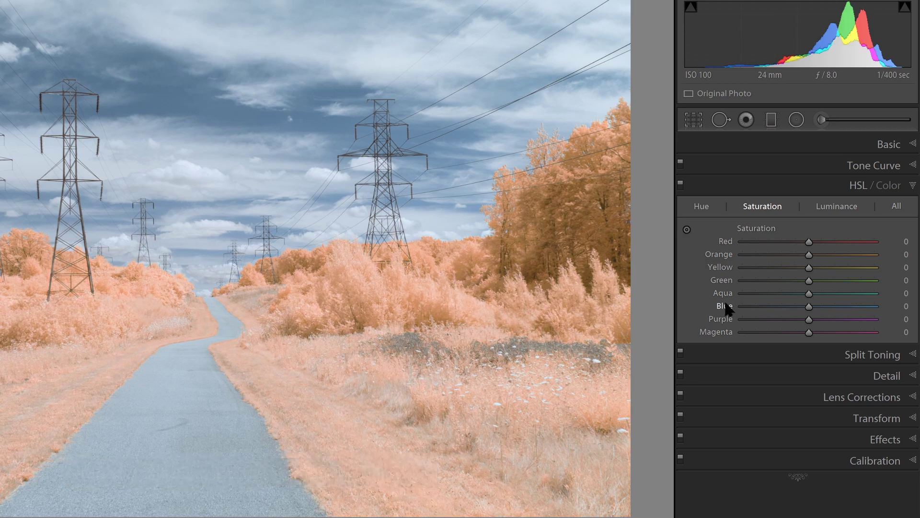
Step: Use targeted saturation adjustment to boost the foliage to Aqua +20 and Blue +84, and reduce the sky's saturation
click(687, 229)
drag(595, 280, 595, 240)
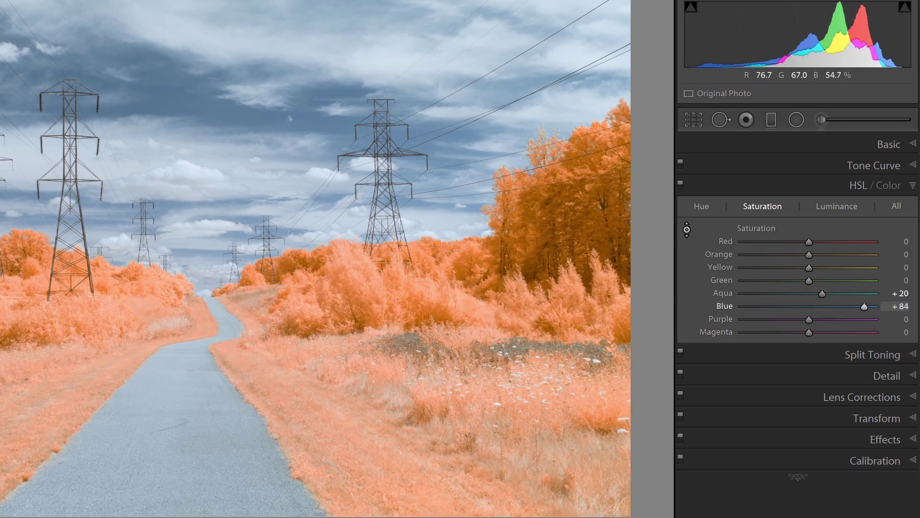
drag(191, 108, 191, 121)
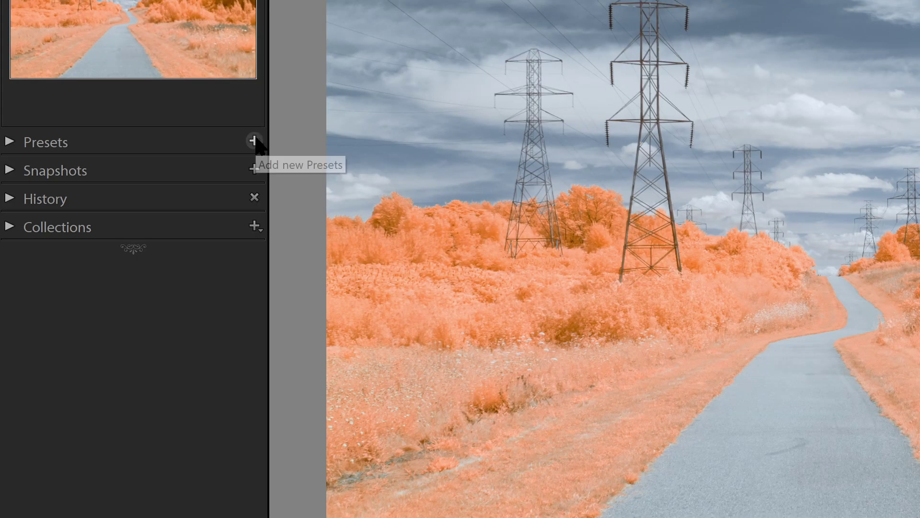
Step: Start a new develop preset named "SL1 Infrared Local Hue"
click(255, 141)
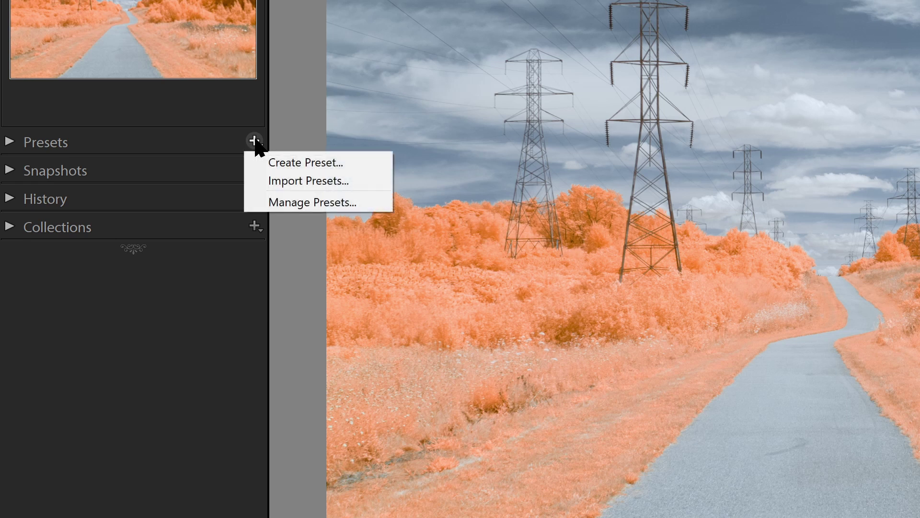
click(309, 164)
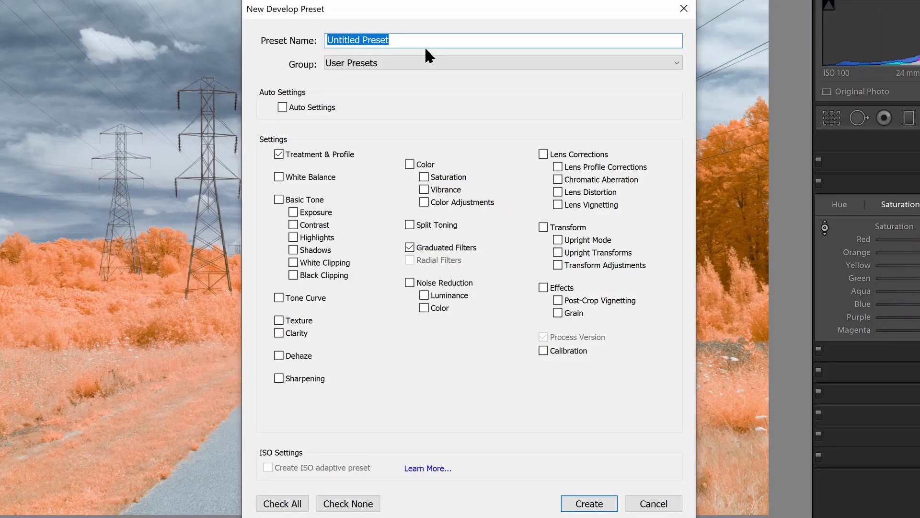
text(SL)
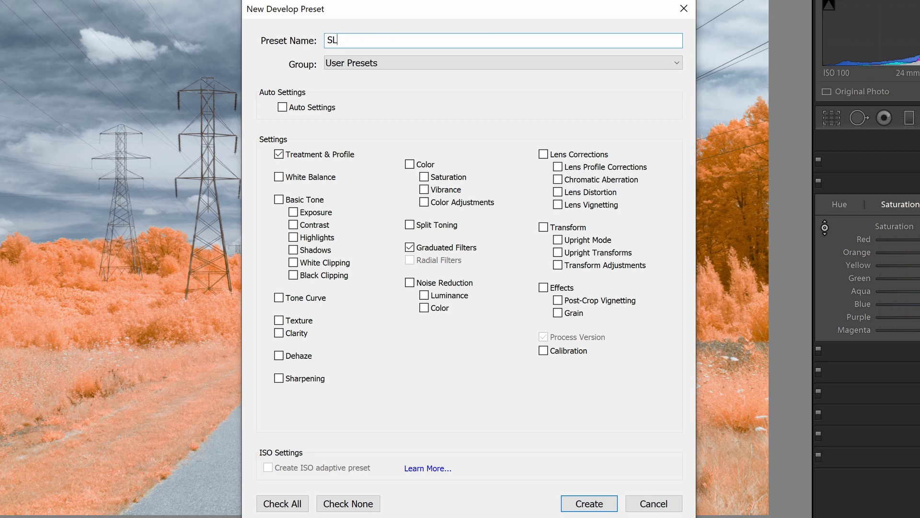
text(1 Infrared Local Hue)
Step: Limit the preset's included settings to Treatment & Profile and Graduated Filters, and create it
click(359, 502)
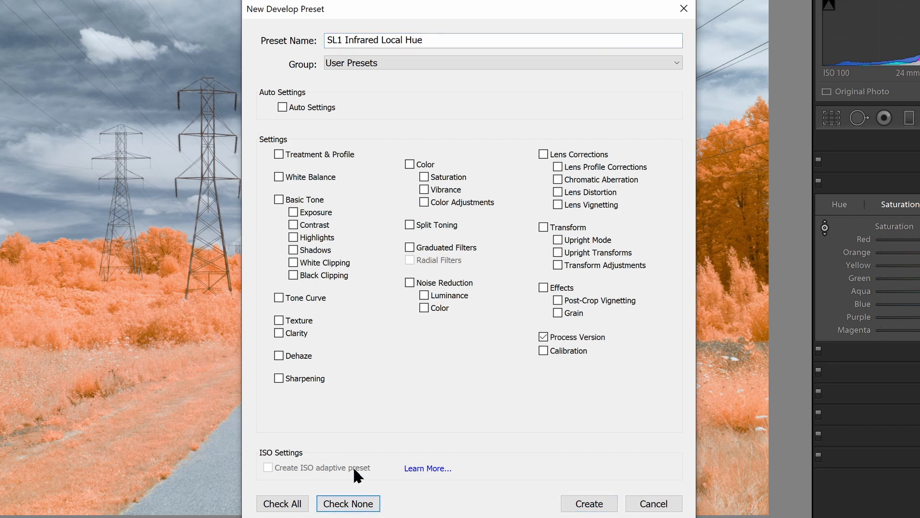
click(305, 153)
click(410, 248)
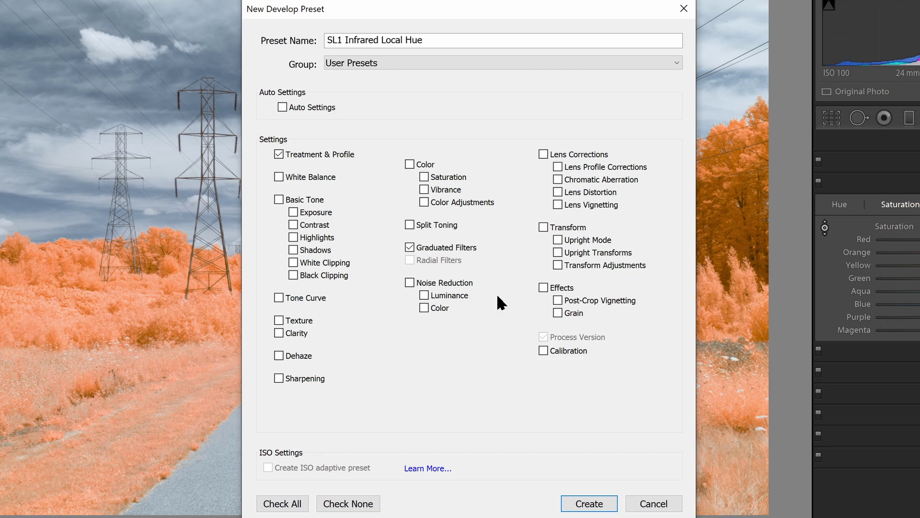
click(586, 503)
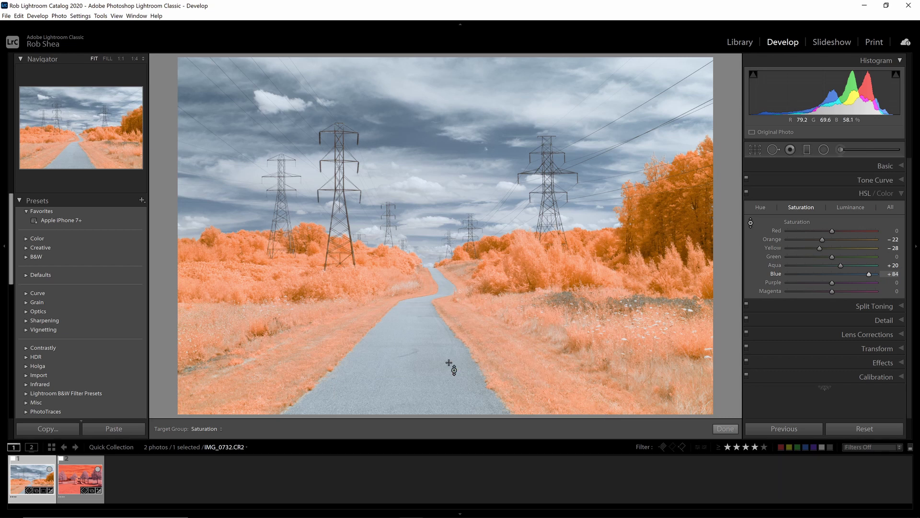
Step: Apply the SL1 Infrared Local Hue preset to the playground photo IMG_0686.CR2
key(Right)
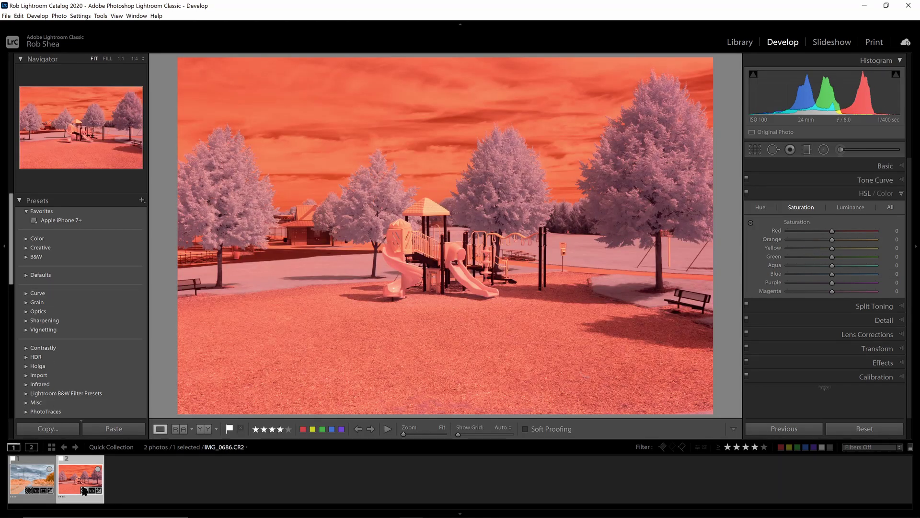
drag(11, 267, 16, 385)
click(68, 361)
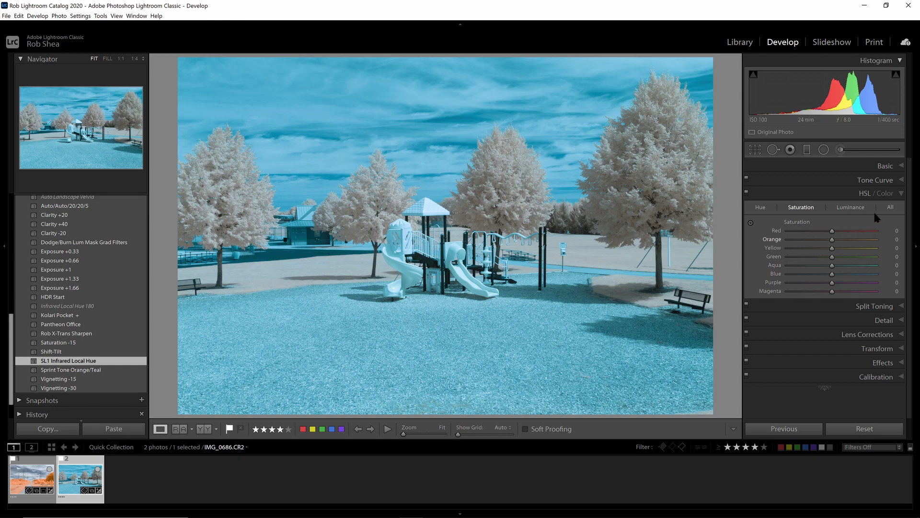
Step: Set the playground photo's white balance by sampling the play structure between the two slides as neutral
click(889, 166)
click(757, 215)
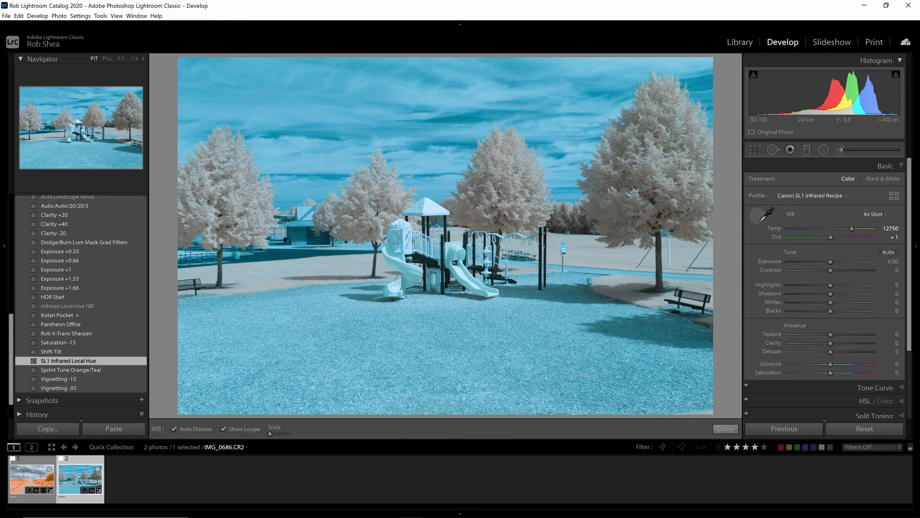
click(415, 272)
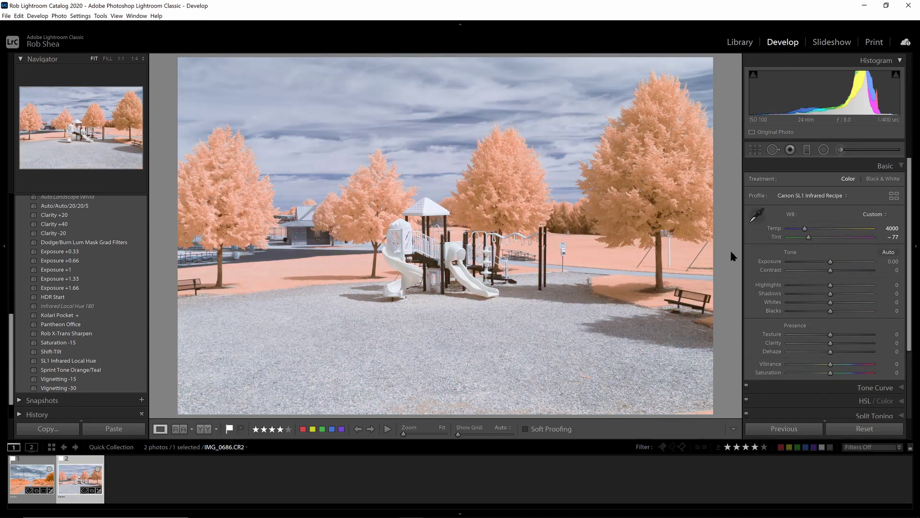